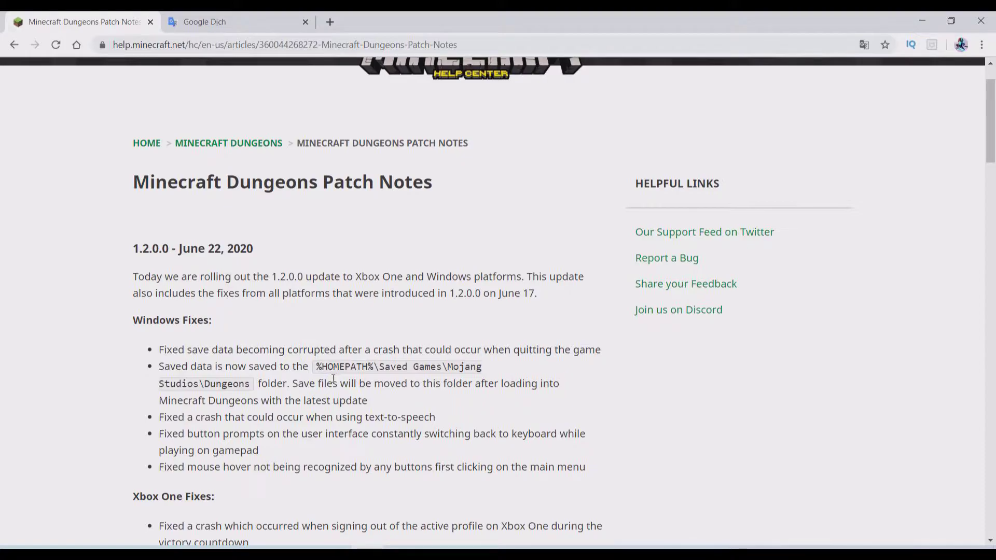
- Highlight the saved-data note in the patch notes and open C:\Users\ALIEN WARE\Saved Games\Mojang Studios\Dungeons in File Explorer
{"action": "left_click_drag", "start_coordinate": [164, 366], "coordinate": [255, 390]}
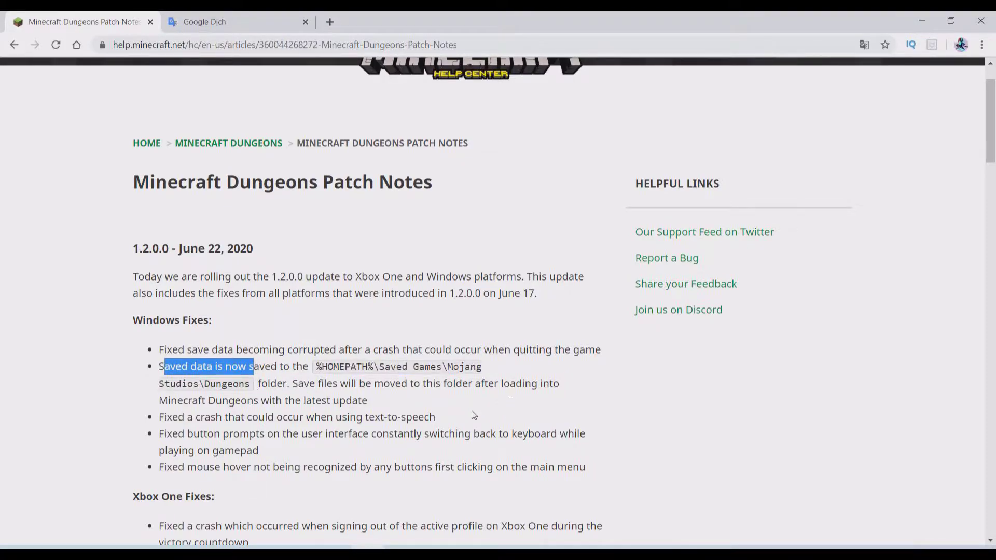
{"action": "left_click", "coordinate": [174, 549]}
{"action": "left_click", "coordinate": [130, 528]}
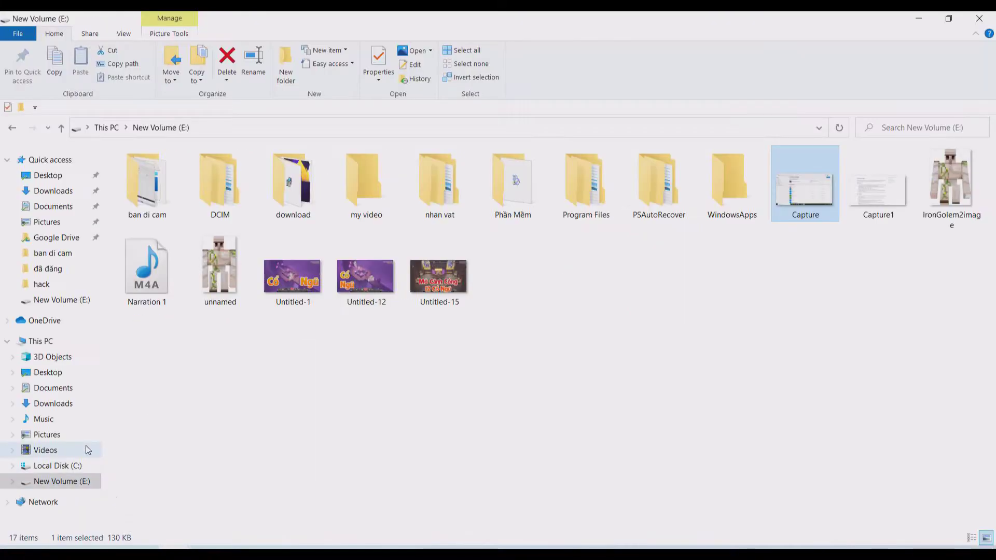
{"action": "left_click", "coordinate": [54, 465]}
{"action": "double_click", "coordinate": [136, 310]}
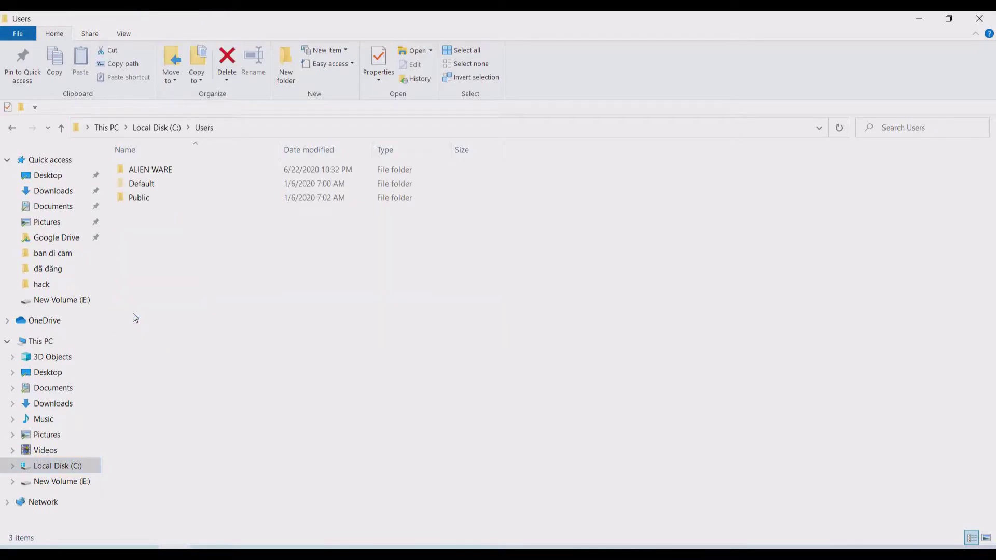
{"action": "left_click", "coordinate": [151, 170]}
{"action": "double_click", "coordinate": [152, 170]}
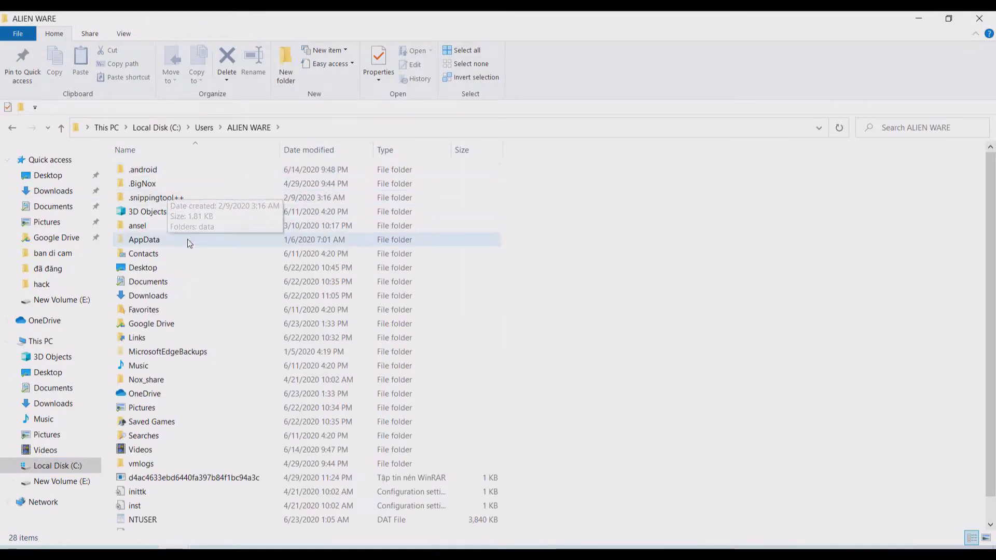
{"action": "double_click", "coordinate": [170, 423]}
{"action": "double_click", "coordinate": [158, 169]}
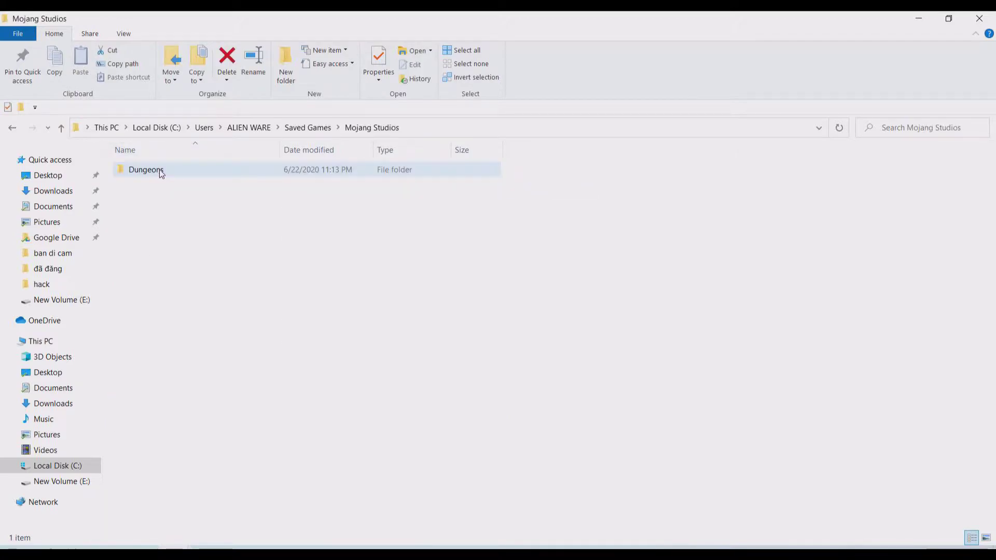
{"action": "double_click", "coordinate": [159, 169]}
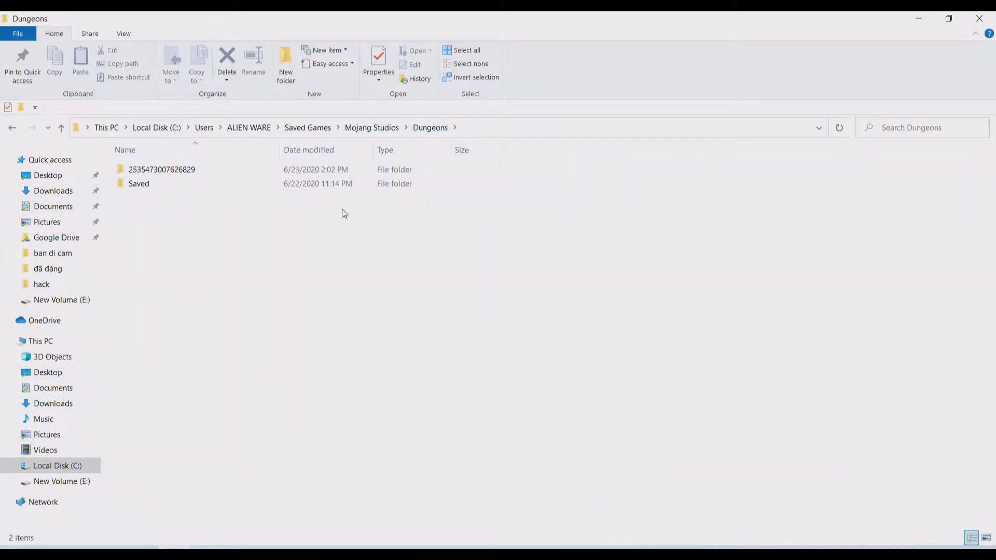
- Copy both folders inside the Dungeons save folder and open the nhan vat folder on New Volume (E:)
{"action": "left_click_drag", "start_coordinate": [162, 220], "coordinate": [147, 167]}
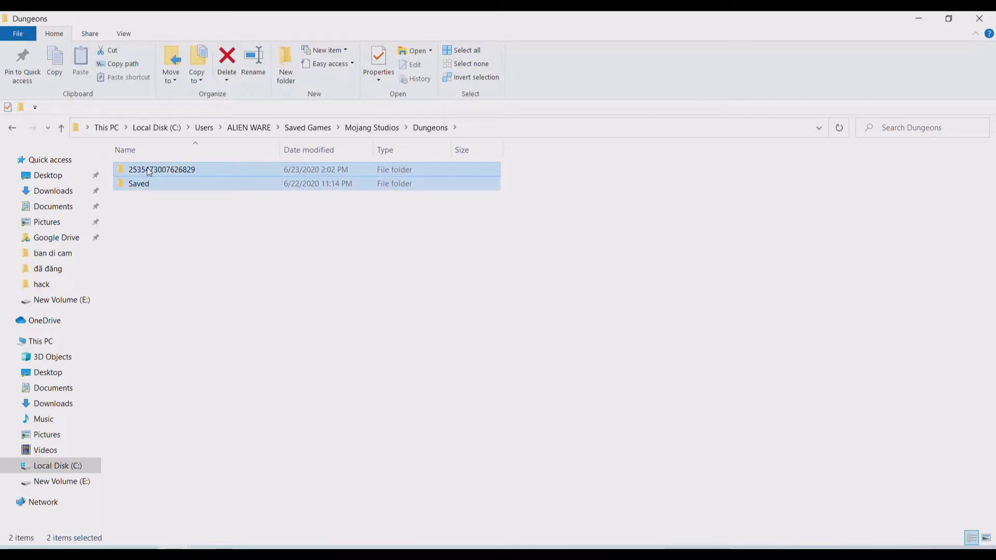
{"action": "left_click", "coordinate": [61, 482]}
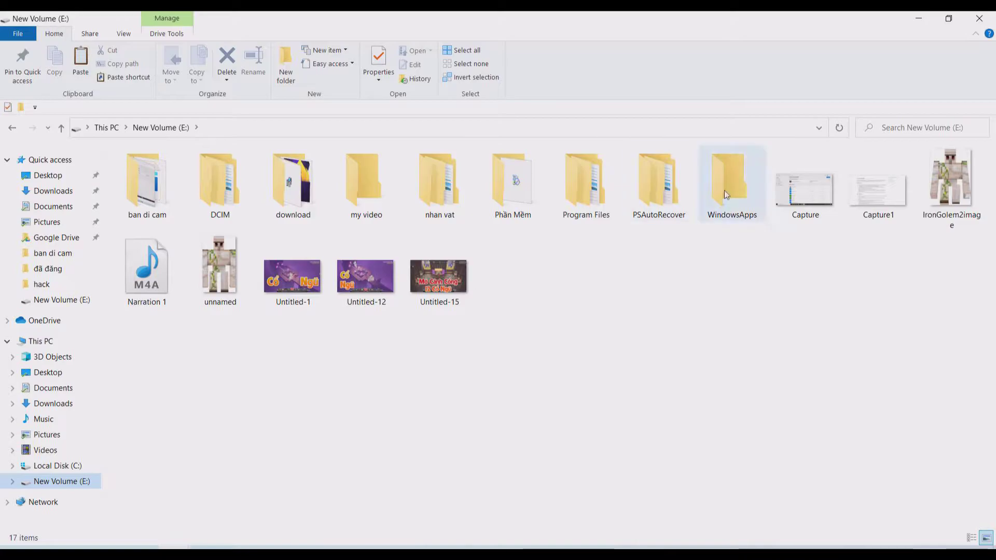
{"action": "double_click", "coordinate": [436, 189]}
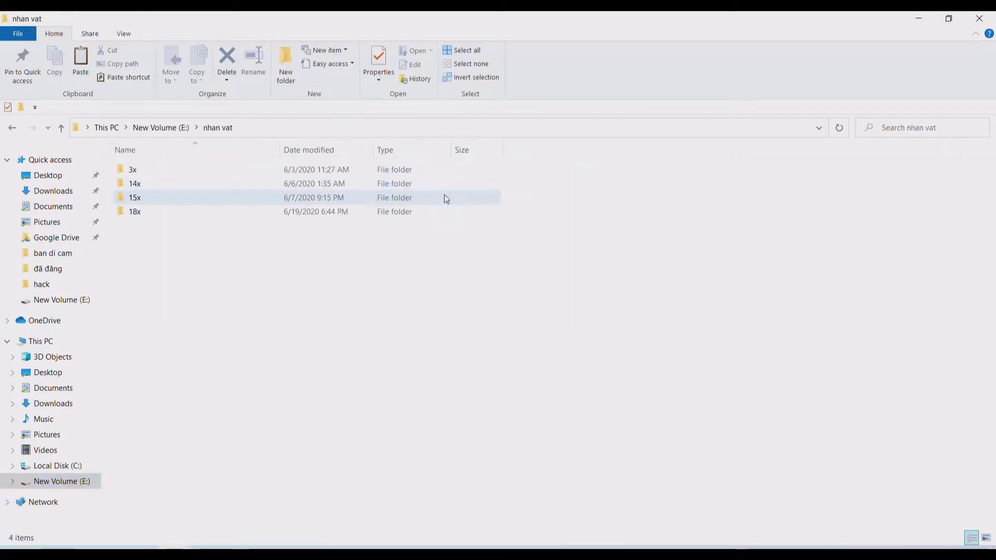
- Create a new folder named 19x inside the nhan vat folder
{"action": "right_click", "coordinate": [301, 285]}
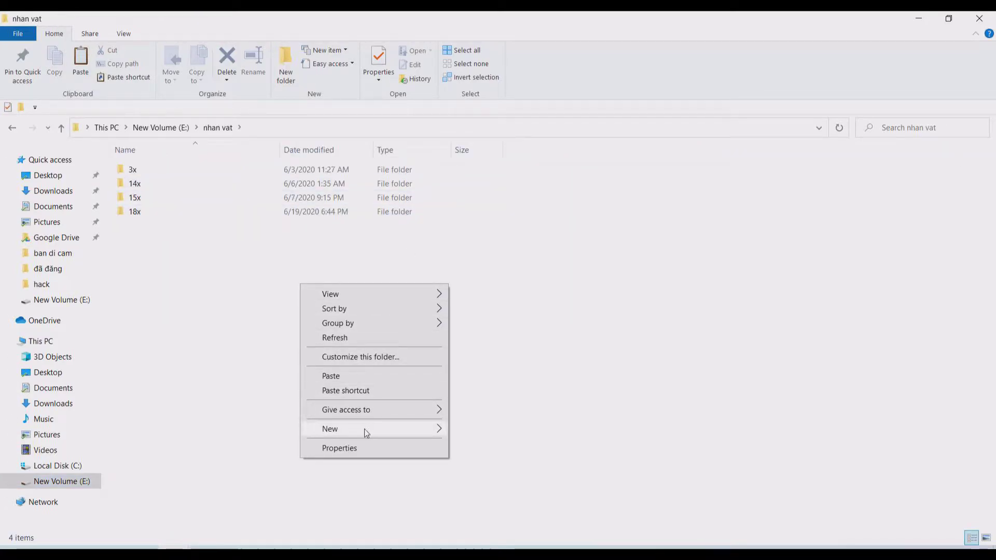
{"action": "mouse_move", "coordinate": [364, 428]}
{"action": "left_click", "coordinate": [484, 280]}
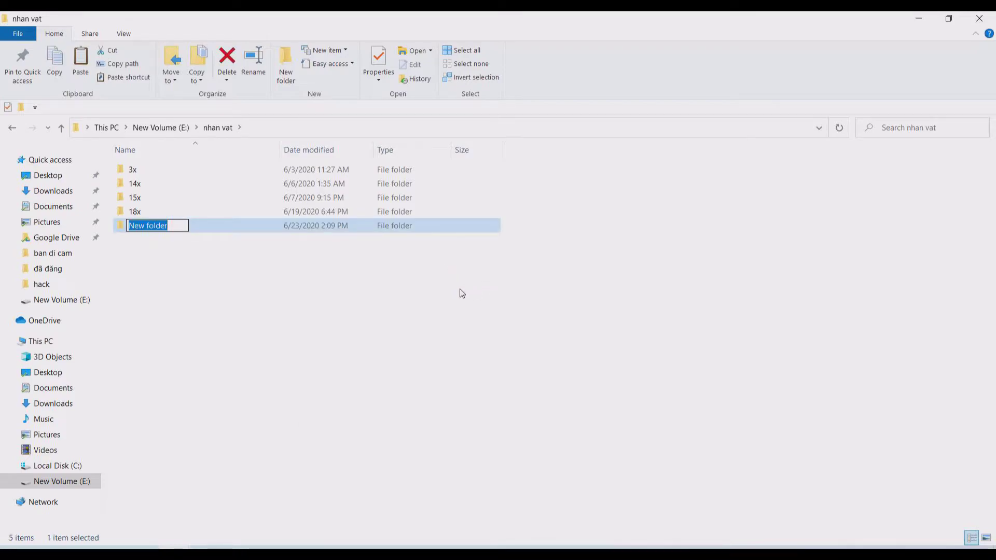
{"action": "type", "text": "19x"}
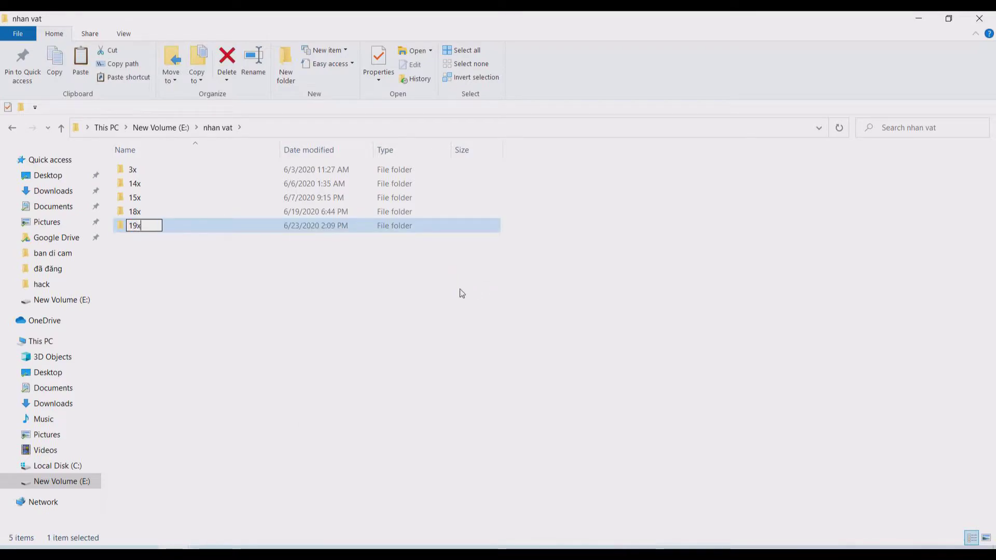
{"action": "left_click", "coordinate": [160, 245]}
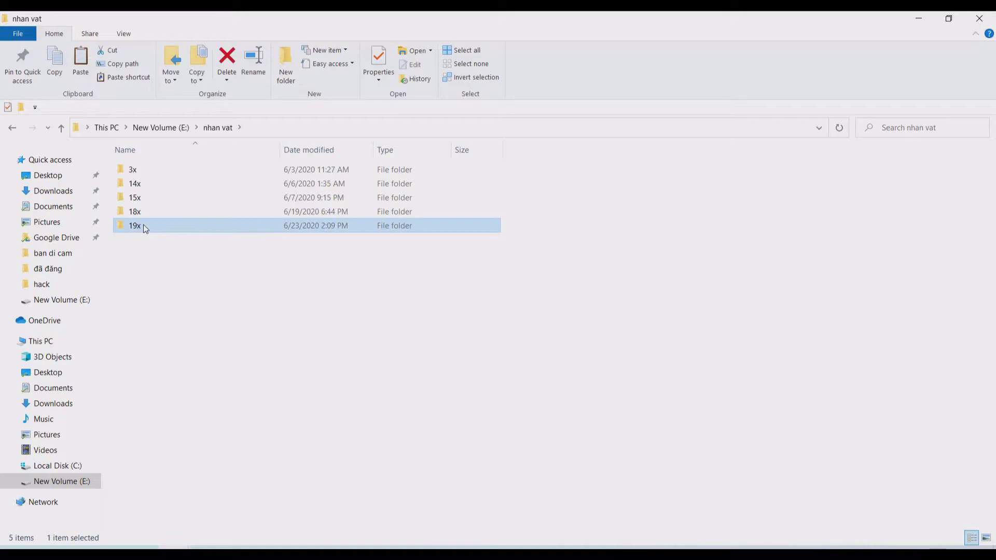
- Paste the two copied save folders into the 19x folder
{"action": "double_click", "coordinate": [143, 224]}
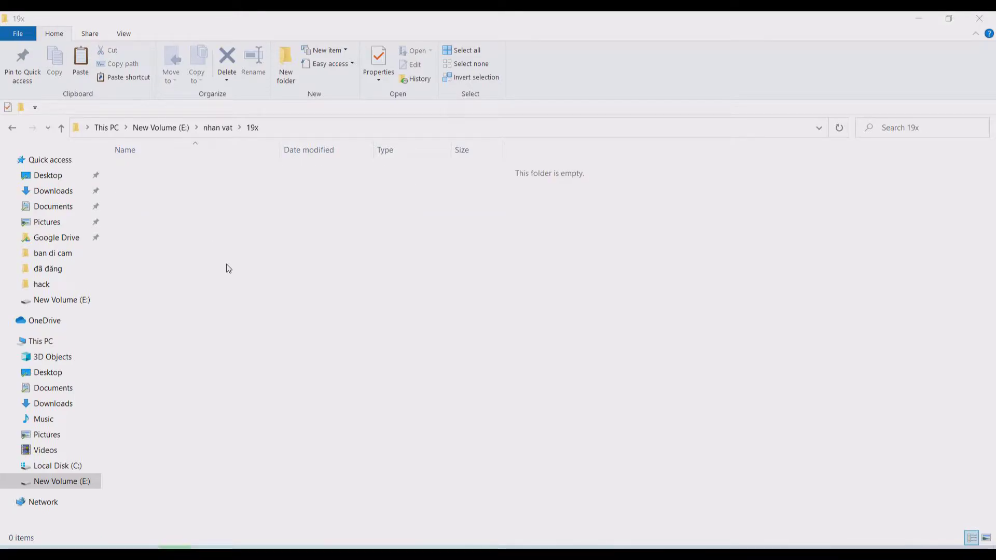
{"action": "key", "text": "ctrl+v"}
{"action": "left_click", "coordinate": [182, 196]}
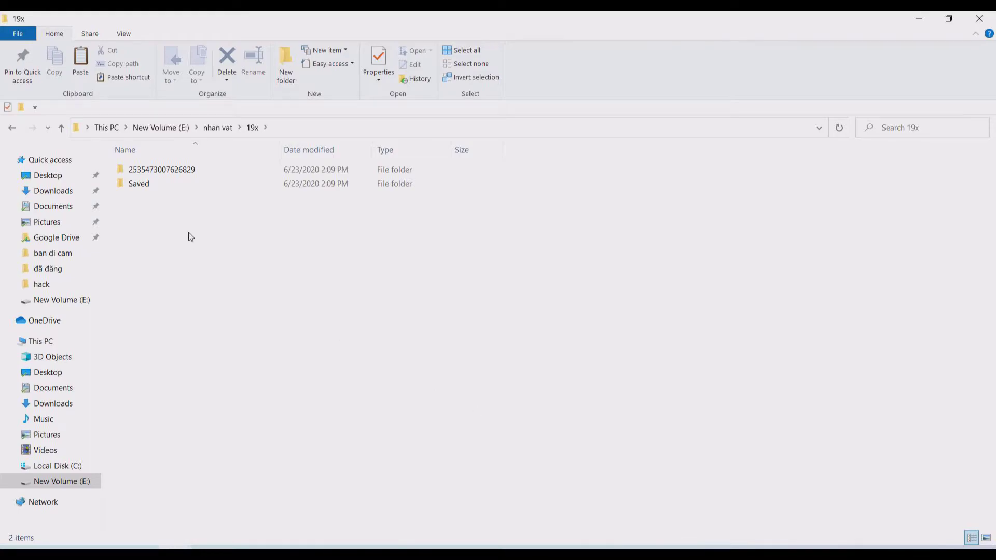
{"action": "left_click", "coordinate": [440, 546]}
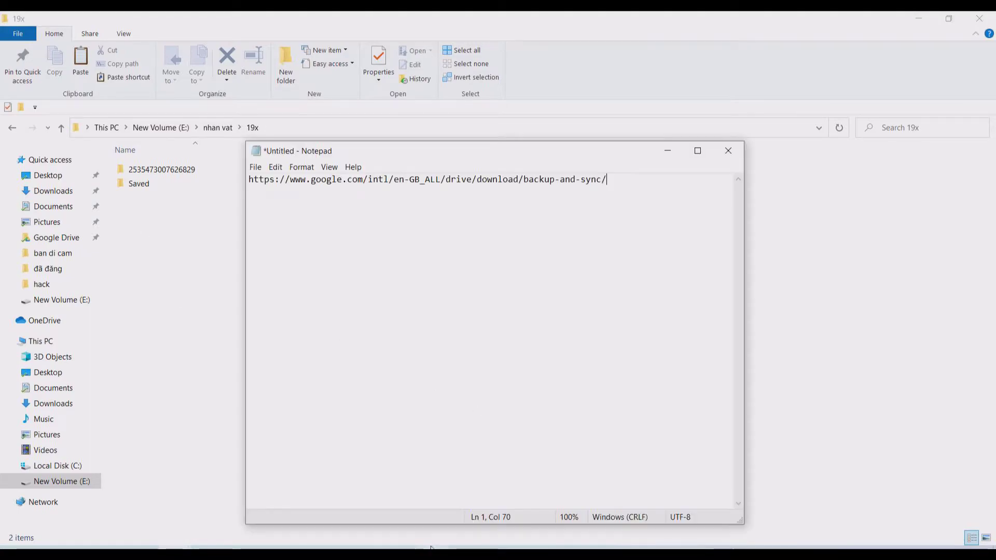
{"action": "left_click_drag", "start_coordinate": [607, 180], "coordinate": [248, 180]}
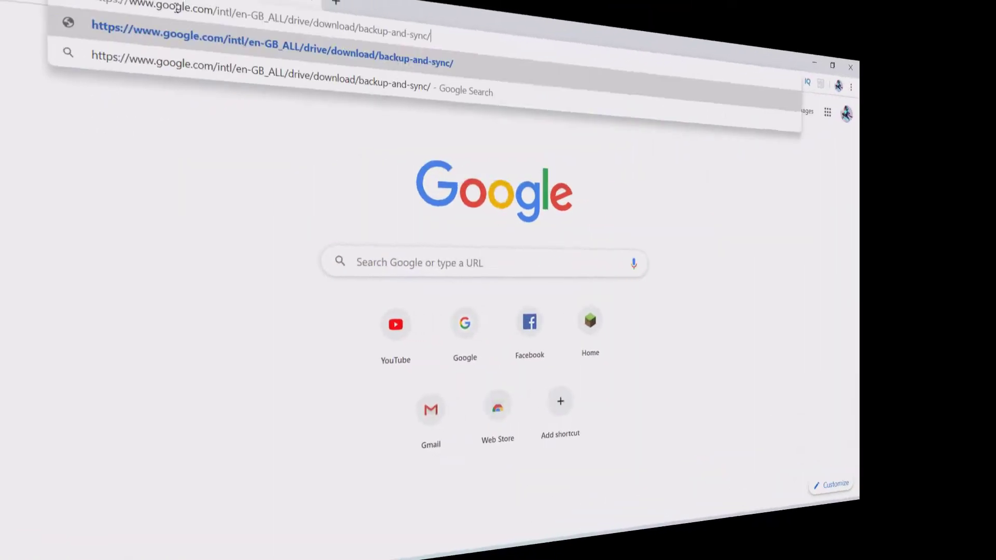
{"action": "key", "text": "Return"}
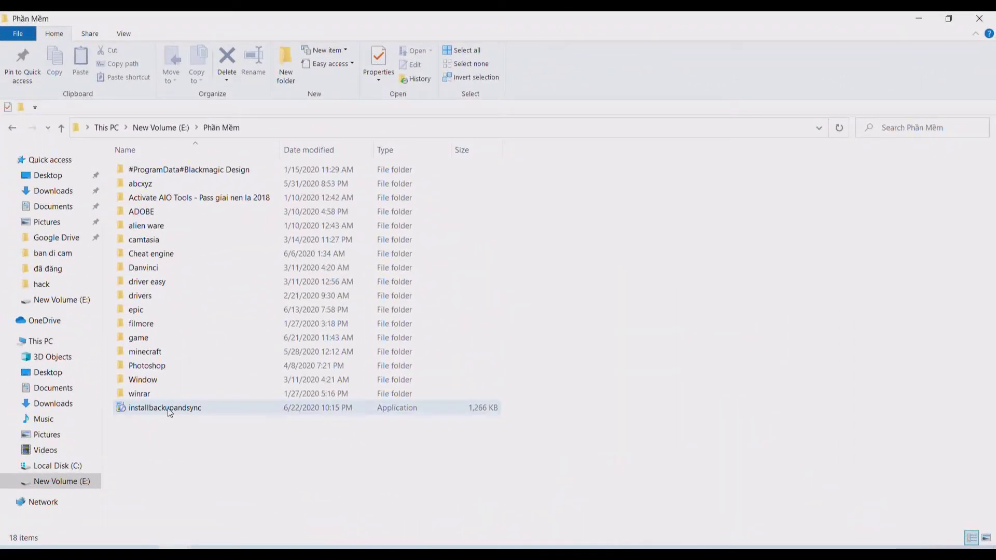
- Install Backup and Sync by running installbackupandsync from the Phần Mềm folder, minimising the other windows, and close the finished installer
{"action": "double_click", "coordinate": [166, 408]}
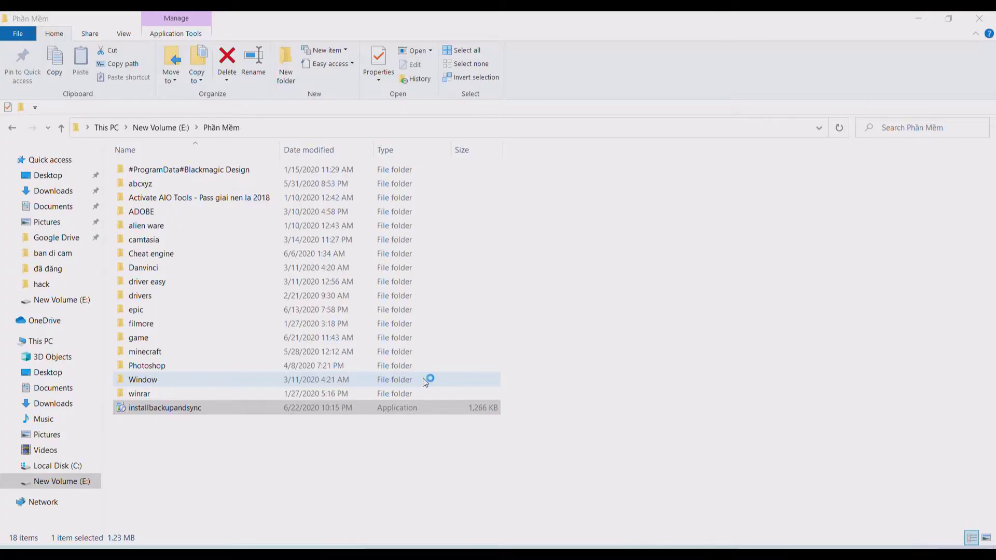
{"action": "left_click", "coordinate": [918, 21]}
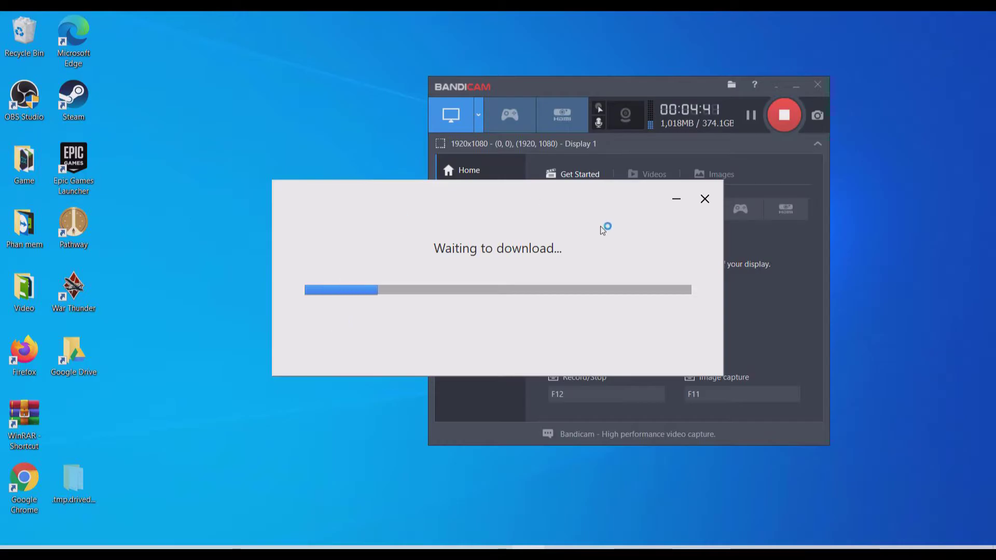
{"action": "left_click", "coordinate": [794, 89]}
{"action": "left_click", "coordinate": [795, 89]}
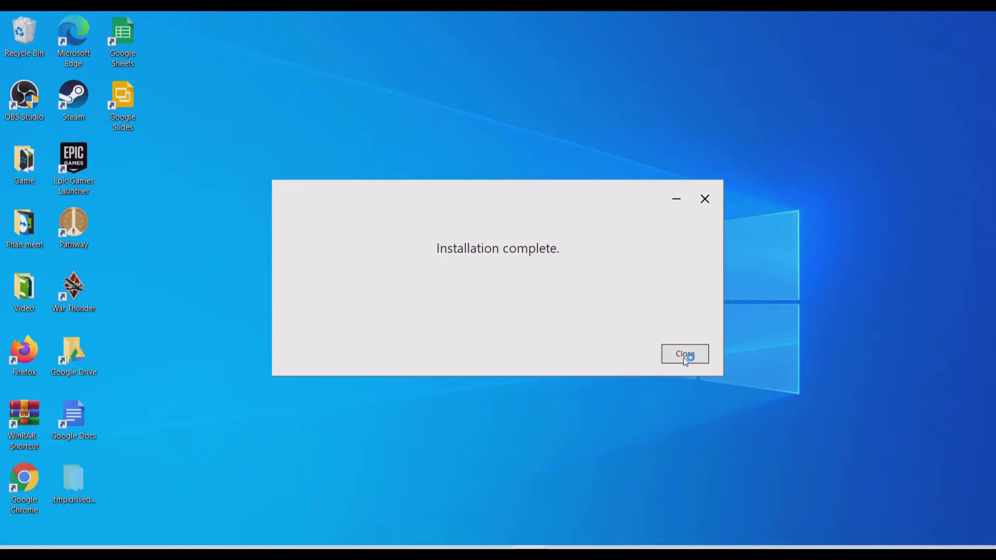
{"action": "left_click", "coordinate": [684, 358]}
{"action": "right_click", "coordinate": [279, 283]}
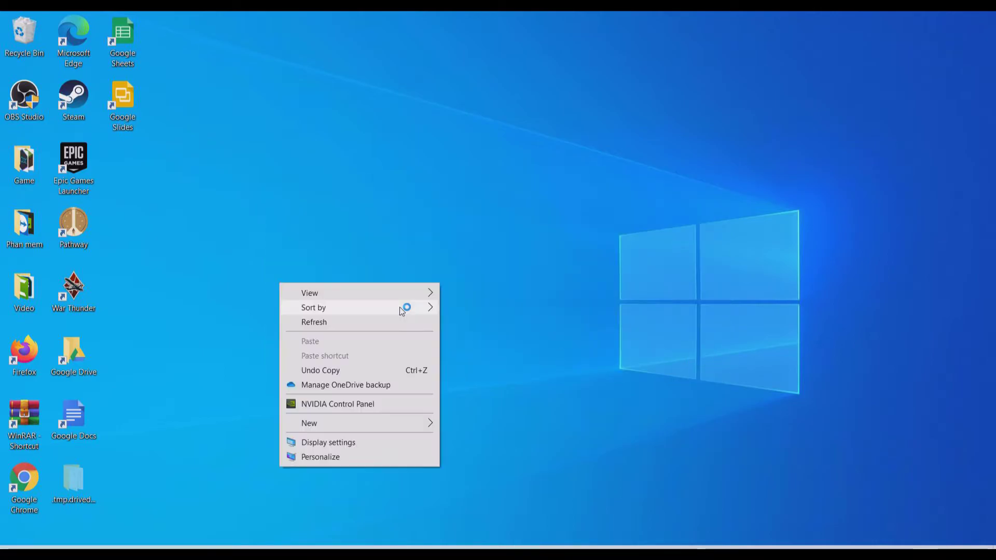
{"action": "right_click", "coordinate": [403, 251]}
{"action": "key", "text": "Escape"}
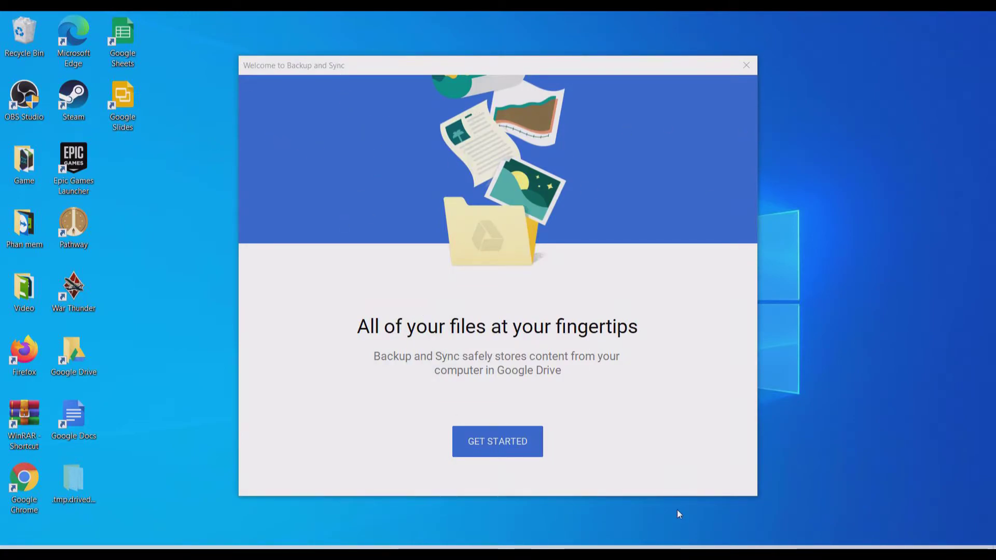
- Sign in to Backup and Sync with the Google account and accept Desktop, Documents and Pictures as the backup folders
{"action": "left_click", "coordinate": [487, 447]}
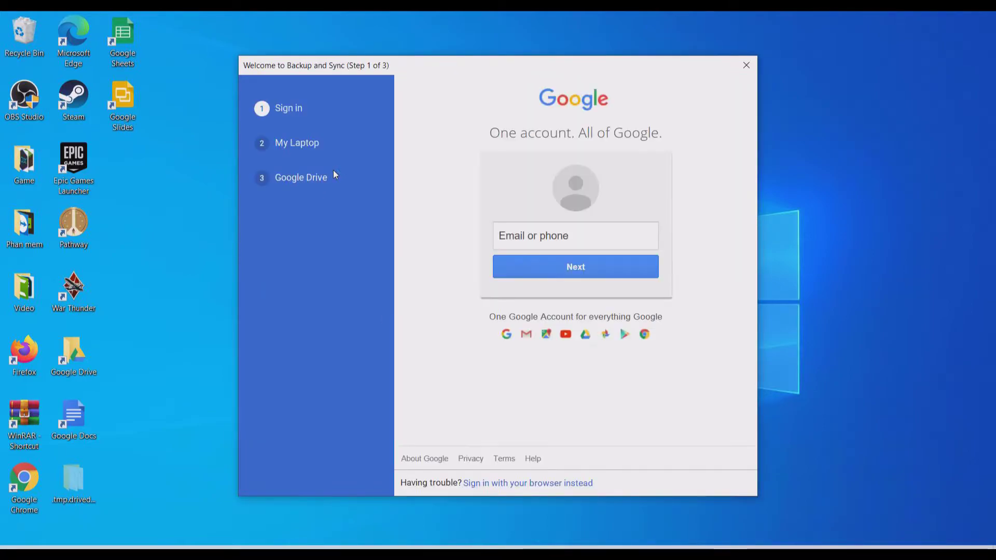
{"action": "left_click", "coordinate": [565, 228]}
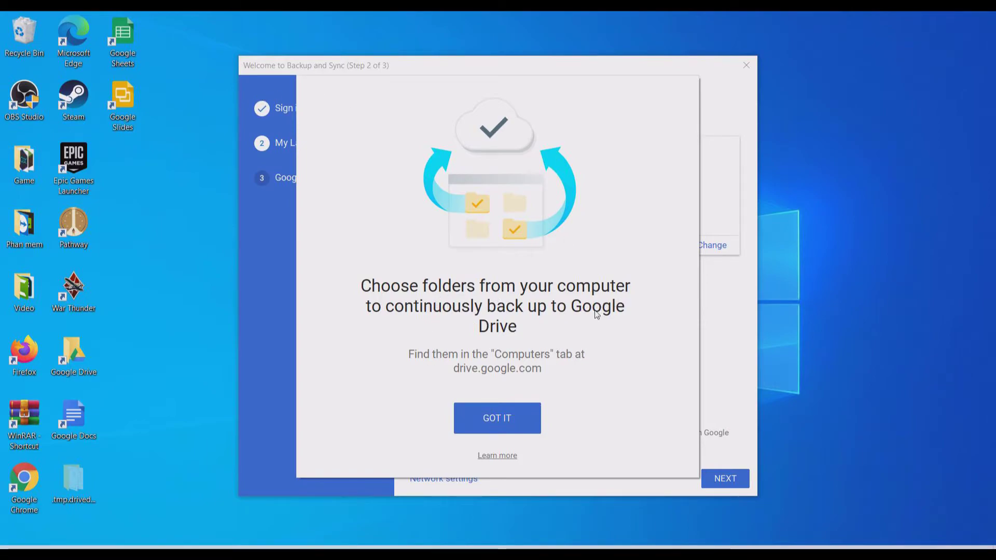
{"action": "left_click", "coordinate": [507, 426]}
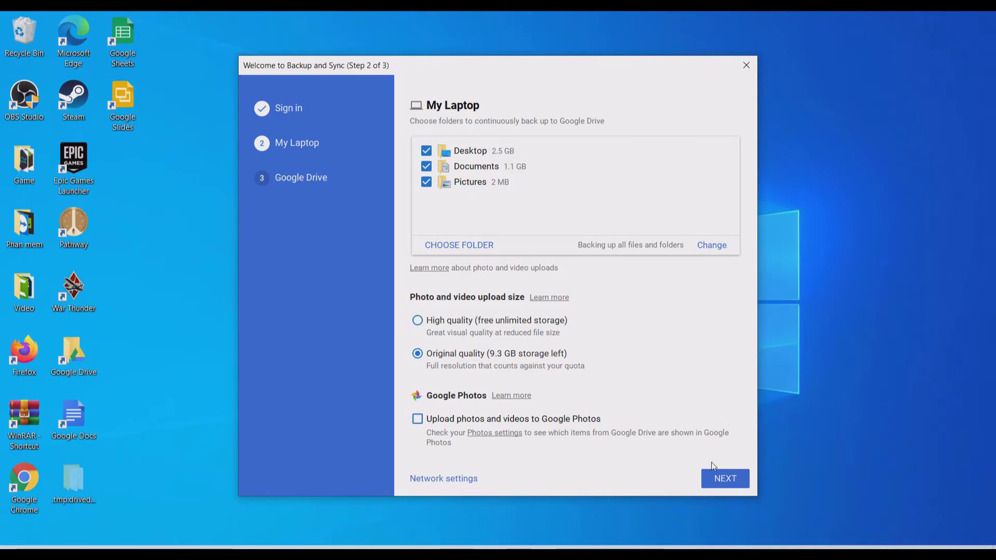
{"action": "left_click", "coordinate": [720, 476]}
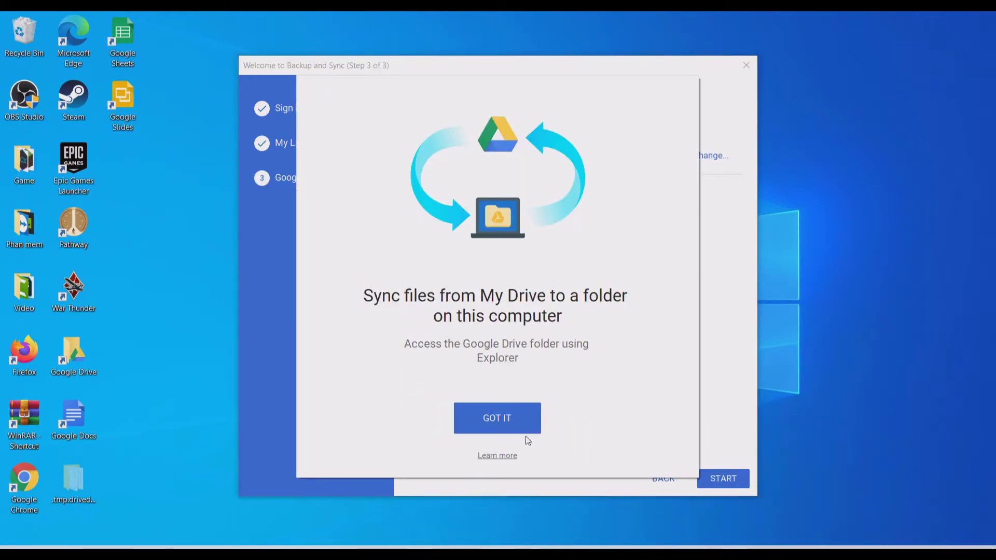
- Choose to sync only the selected My Drive folders to this computer and start Backup and Sync
{"action": "left_click", "coordinate": [497, 419]}
{"action": "left_click", "coordinate": [417, 212]}
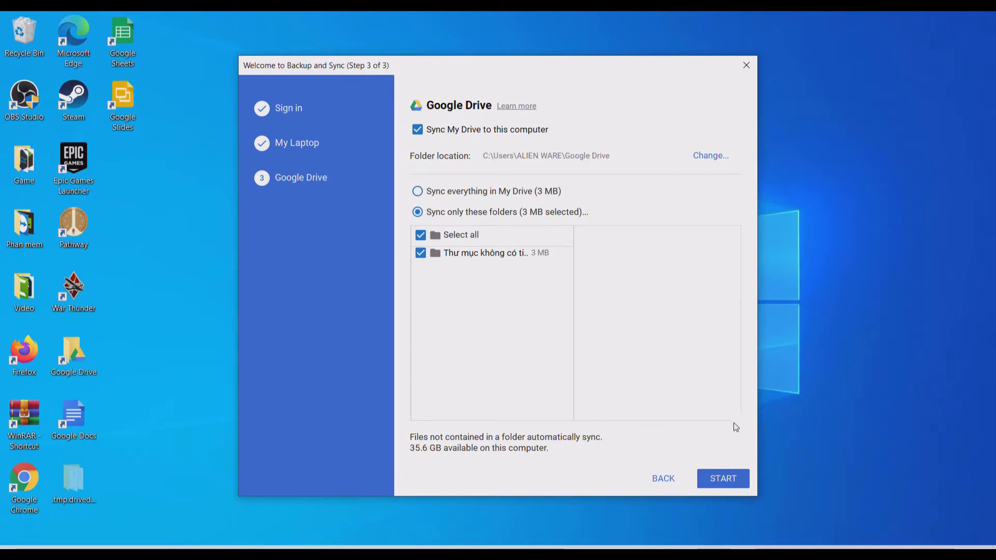
{"action": "left_click", "coordinate": [724, 478]}
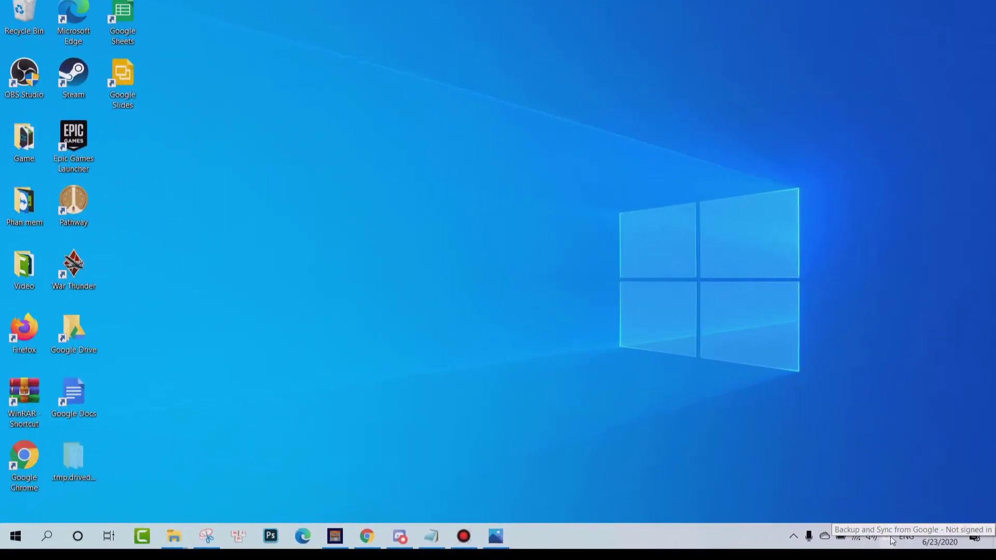
- Open the Backup and Sync sign-in welcome window from the desktop and close it without signing in
{"action": "left_click", "coordinate": [891, 539]}
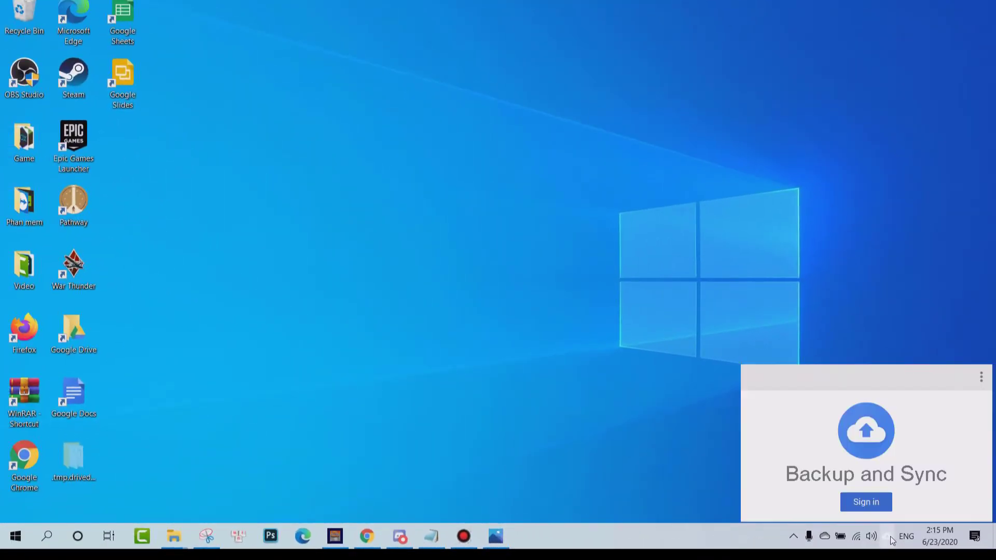
{"action": "left_click", "coordinate": [866, 503]}
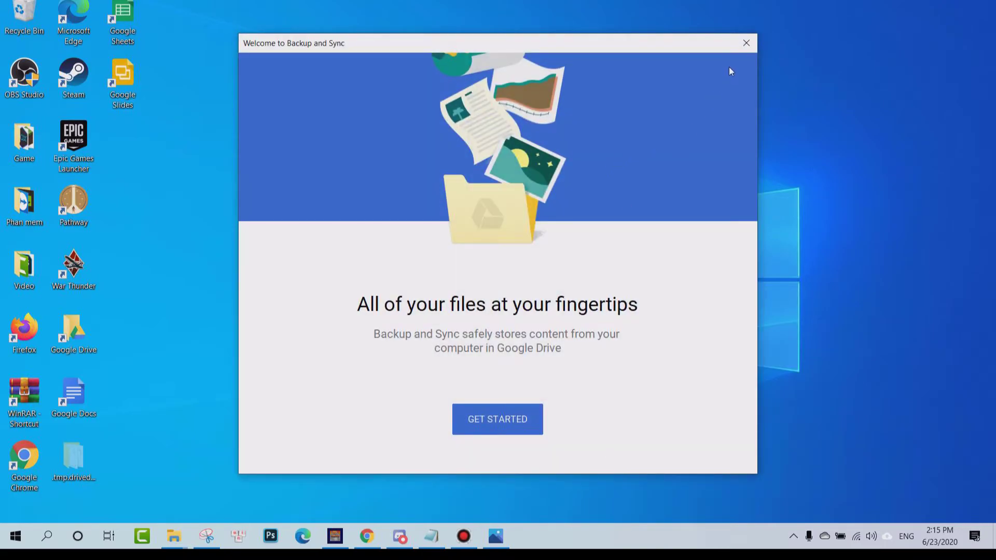
{"action": "left_click", "coordinate": [746, 42]}
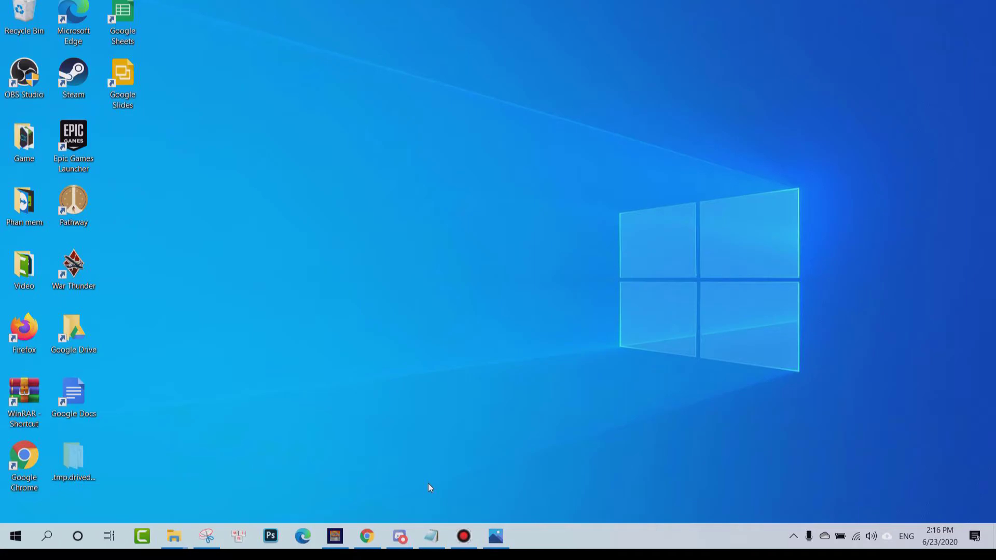
- View the character in the running Minecraft Dungeons game and return to File Explorer
{"action": "left_click", "coordinate": [331, 537]}
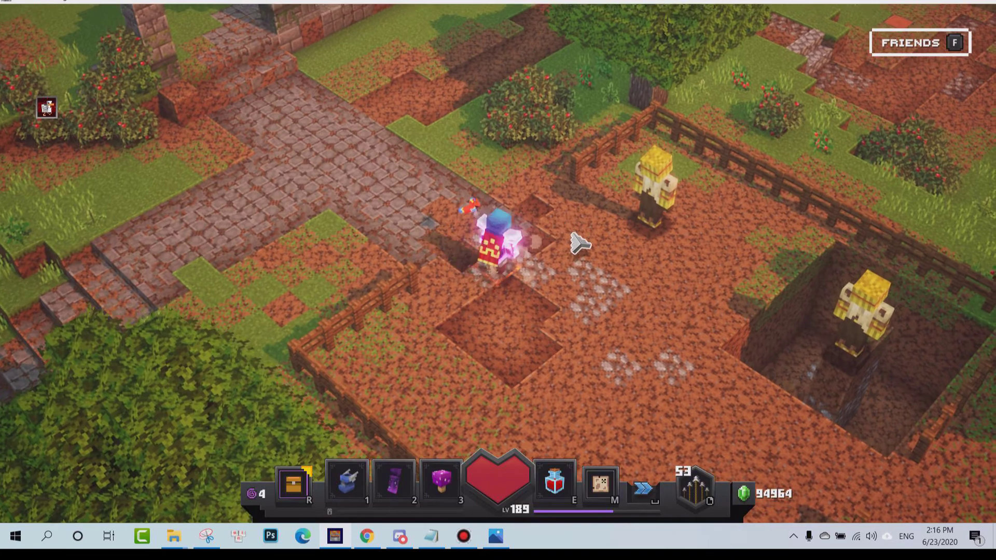
{"action": "left_click", "coordinate": [580, 243]}
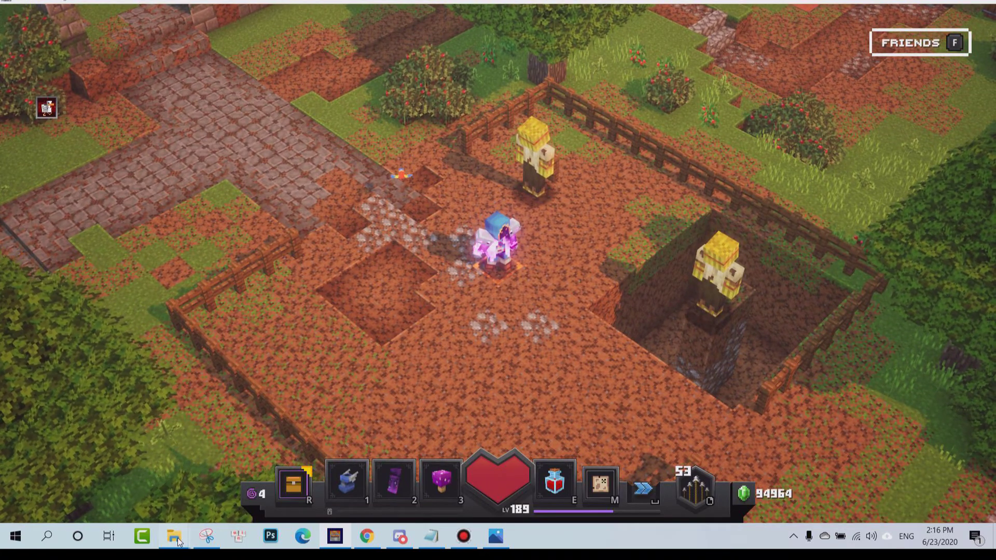
{"action": "key", "text": "alt+Tab"}
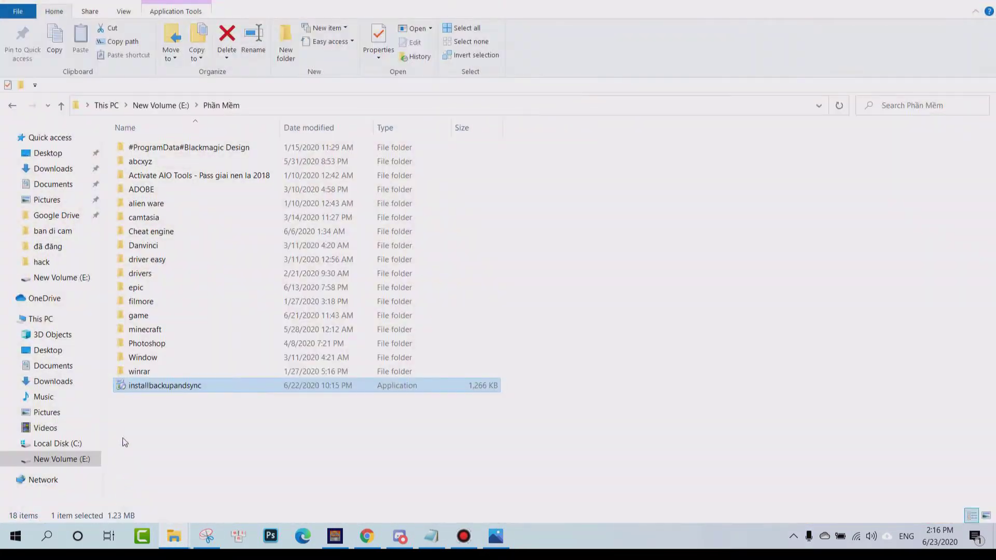
- Open the Saved Games > Mojang Studios > Dungeons folder inside the Windows user's folder on Local Disk (C:)
{"action": "left_click", "coordinate": [56, 443]}
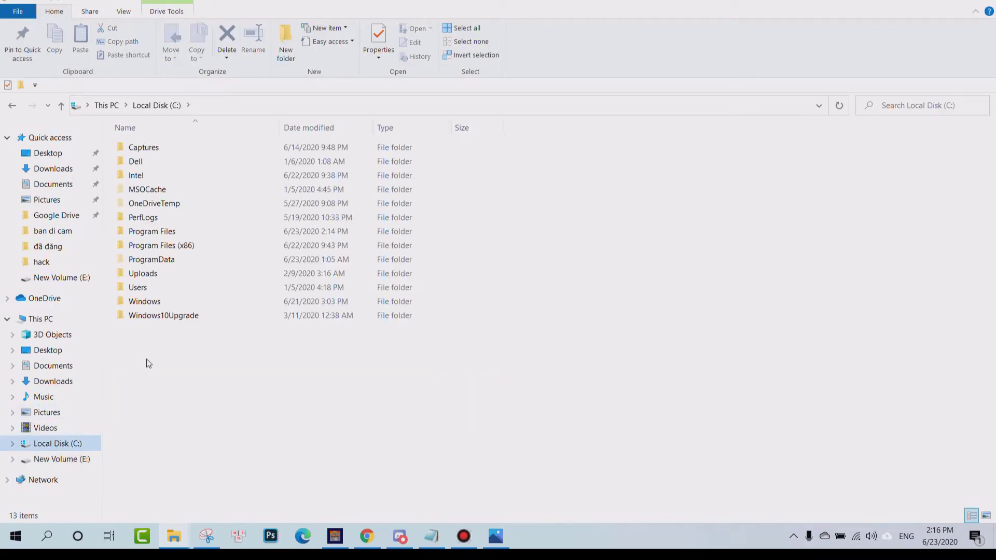
{"action": "double_click", "coordinate": [153, 286]}
{"action": "double_click", "coordinate": [167, 149]}
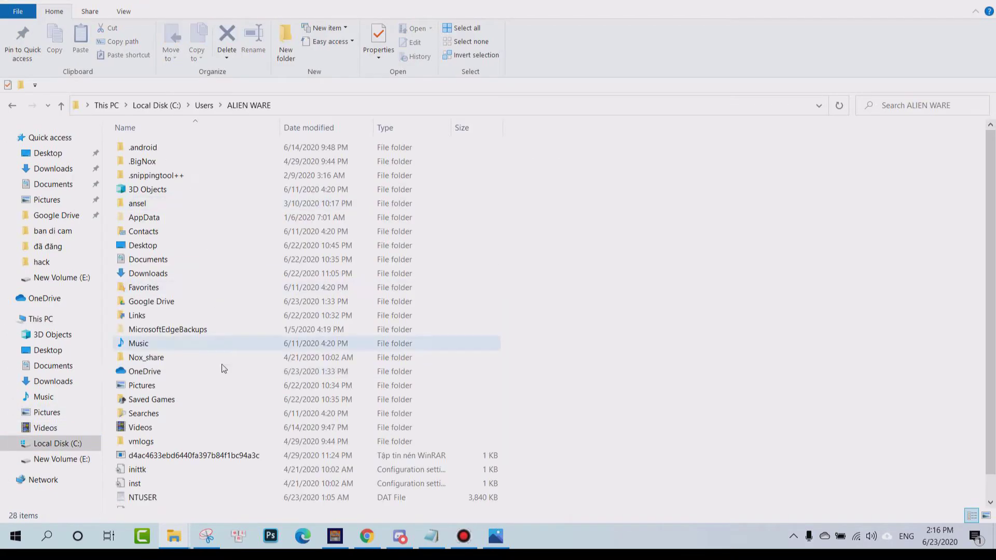
{"action": "double_click", "coordinate": [162, 404]}
{"action": "double_click", "coordinate": [145, 147]}
{"action": "double_click", "coordinate": [166, 150]}
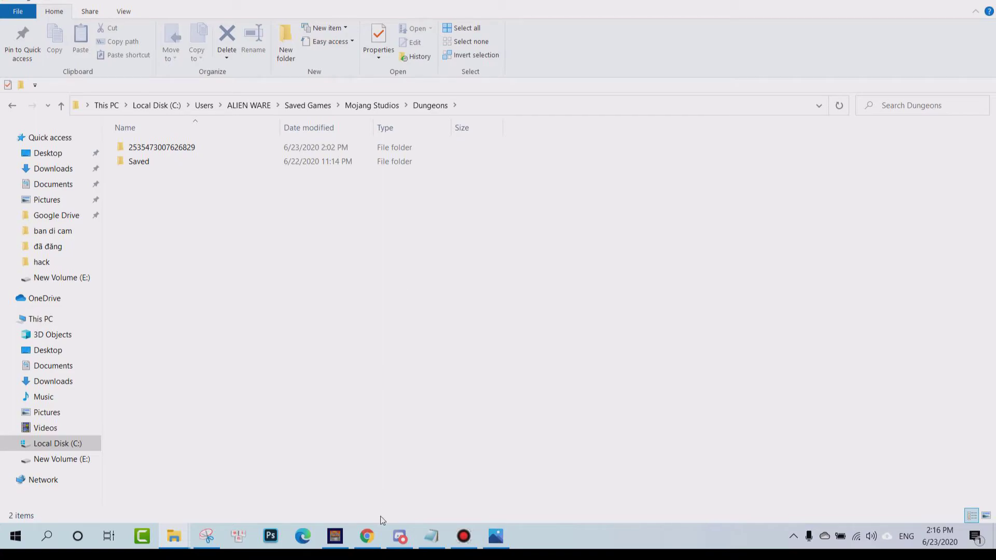
- Check the save data location in the Minecraft Dungeons Patch Notes in Chrome and return to the Dungeons folder in File Explorer
{"action": "left_click", "coordinate": [370, 540]}
{"action": "left_click", "coordinate": [100, 1]}
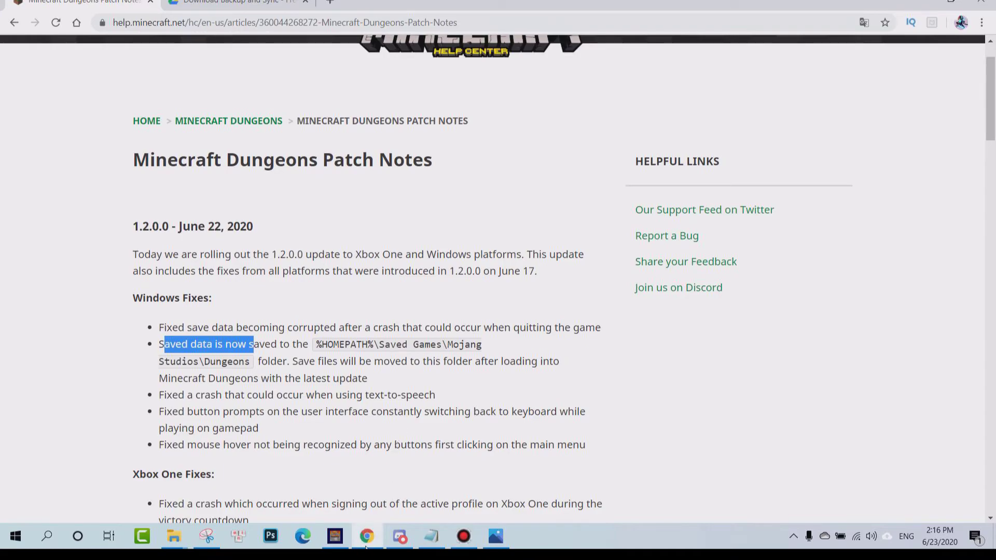
{"action": "left_click", "coordinate": [173, 535]}
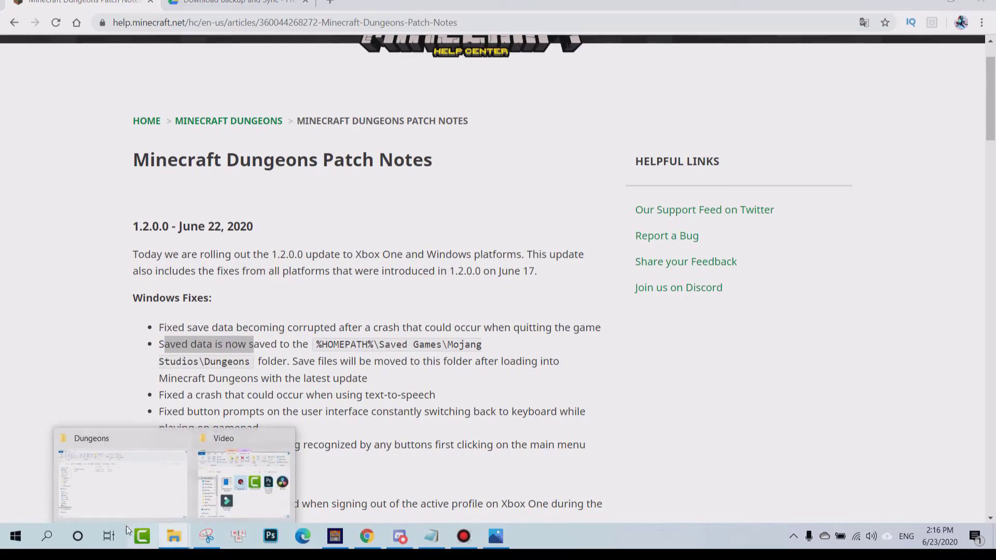
{"action": "left_click", "coordinate": [130, 490]}
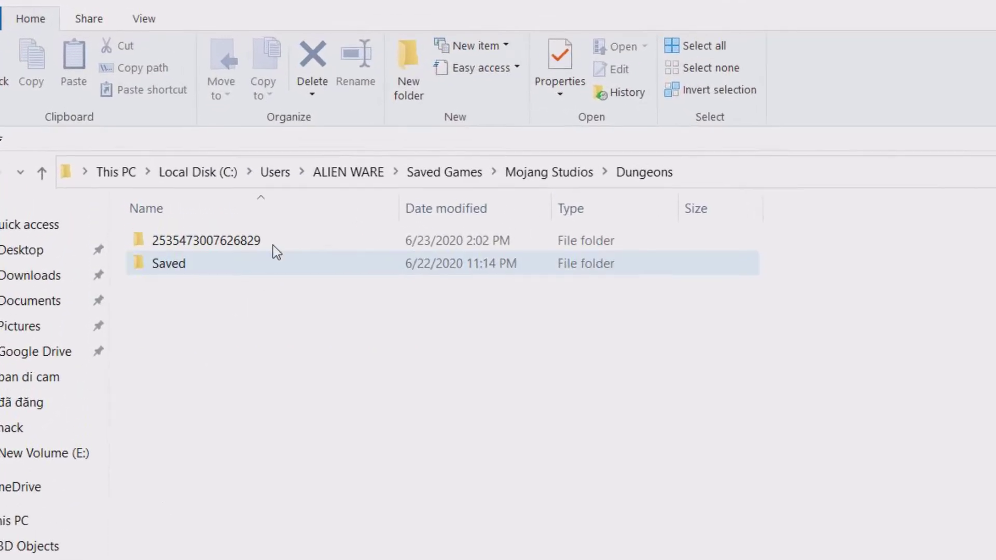
- Go up to the Windows user's folder and open the home directory through the path %HOMEPATH%
{"action": "left_click", "coordinate": [316, 169]}
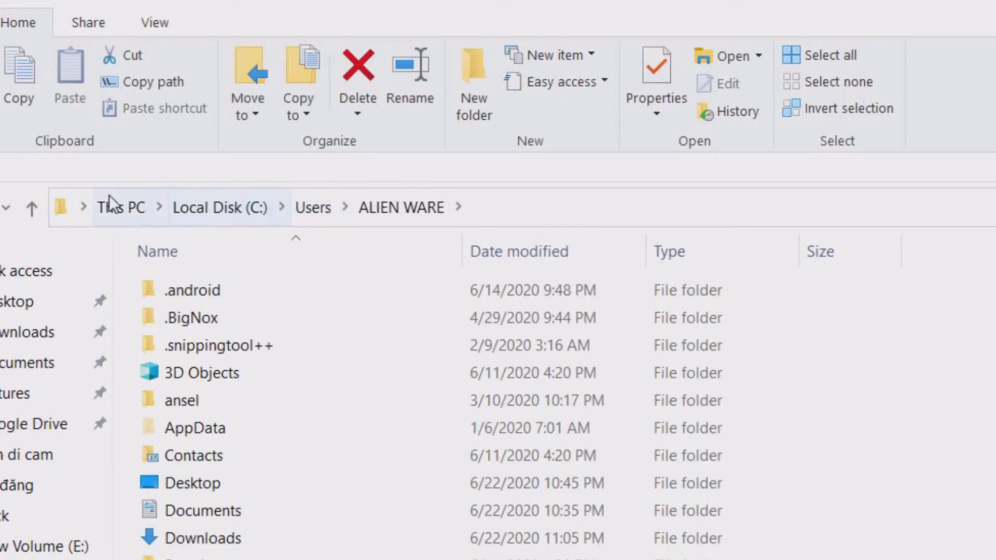
{"action": "left_click", "coordinate": [623, 207]}
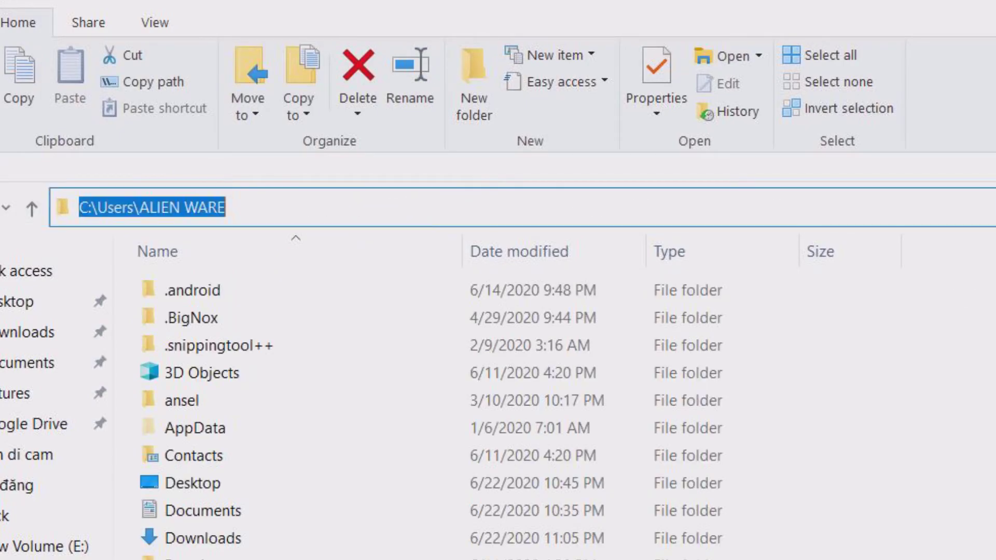
{"action": "type", "text": "%"}
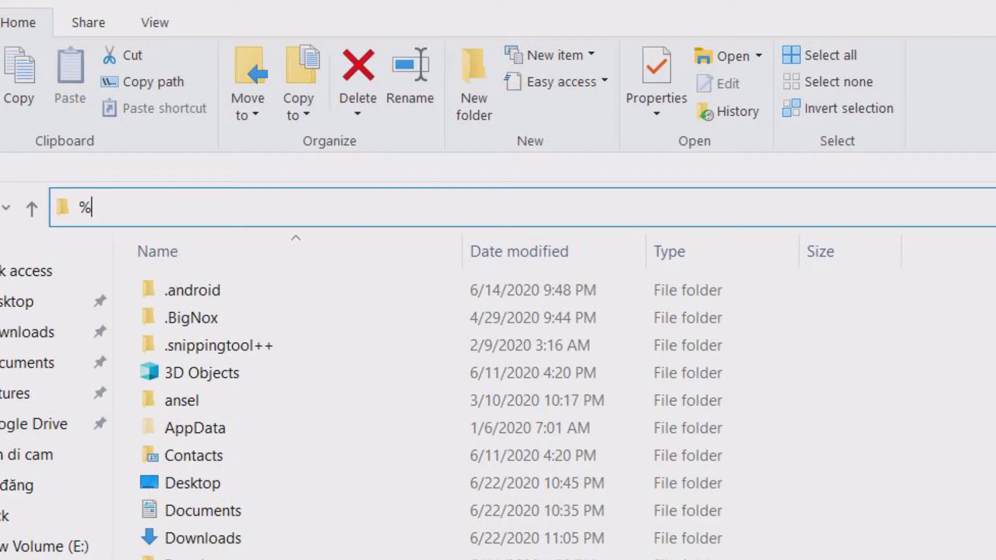
{"action": "type", "text": "HOMEPATH"}
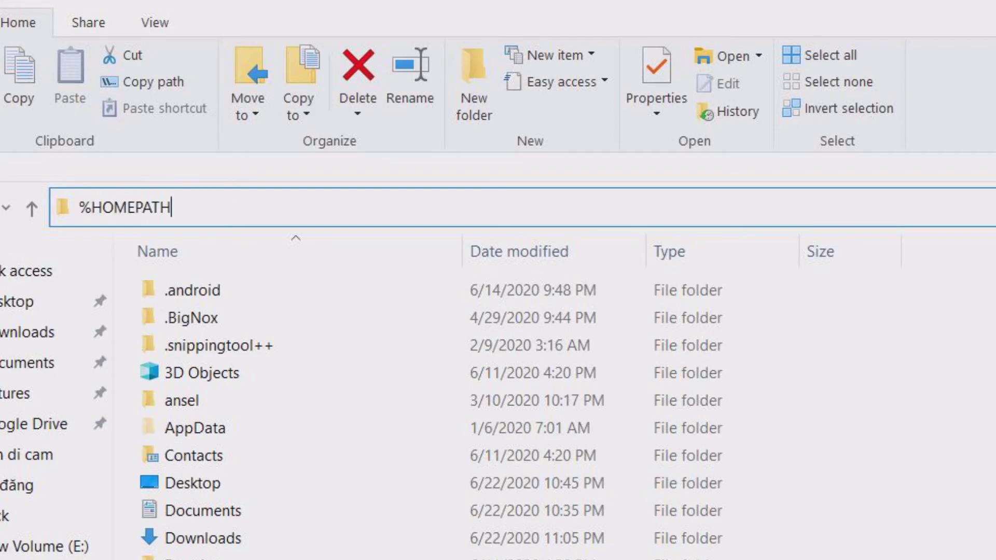
{"action": "type", "text": "%"}
{"action": "key", "text": "Return"}
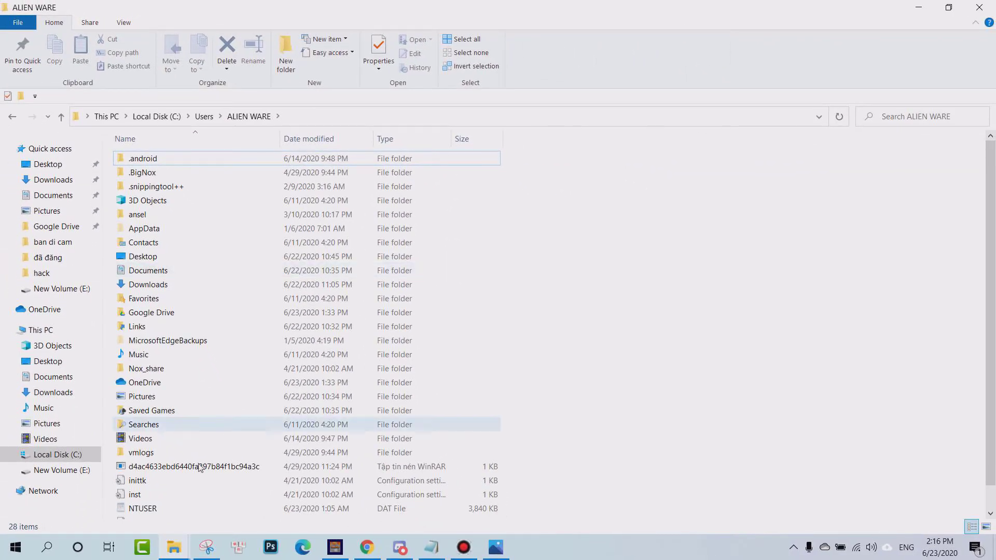
- Open the Saved Games folder in the home directory and the Mojang Studios folder inside it
{"action": "left_click", "coordinate": [175, 411]}
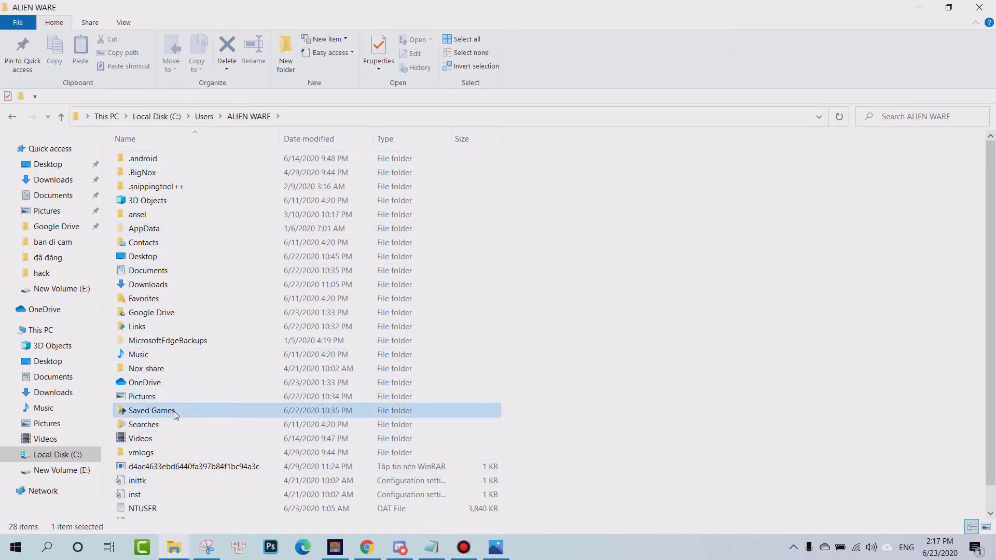
{"action": "double_click", "coordinate": [175, 411]}
{"action": "double_click", "coordinate": [203, 161]}
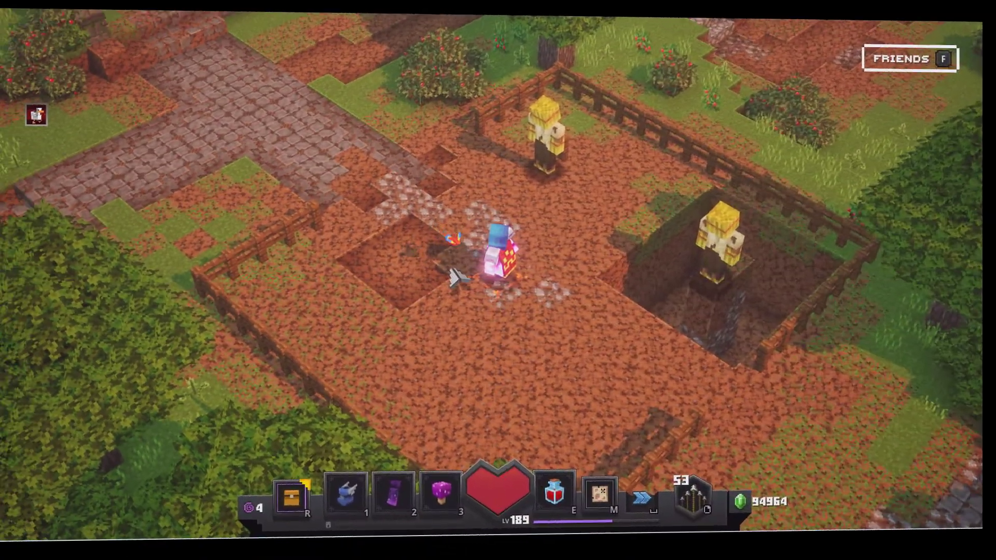
- View the character's cape and pets among the cosmetics in the Minecraft Dungeons inventory and close the inventory
{"action": "key", "text": "i"}
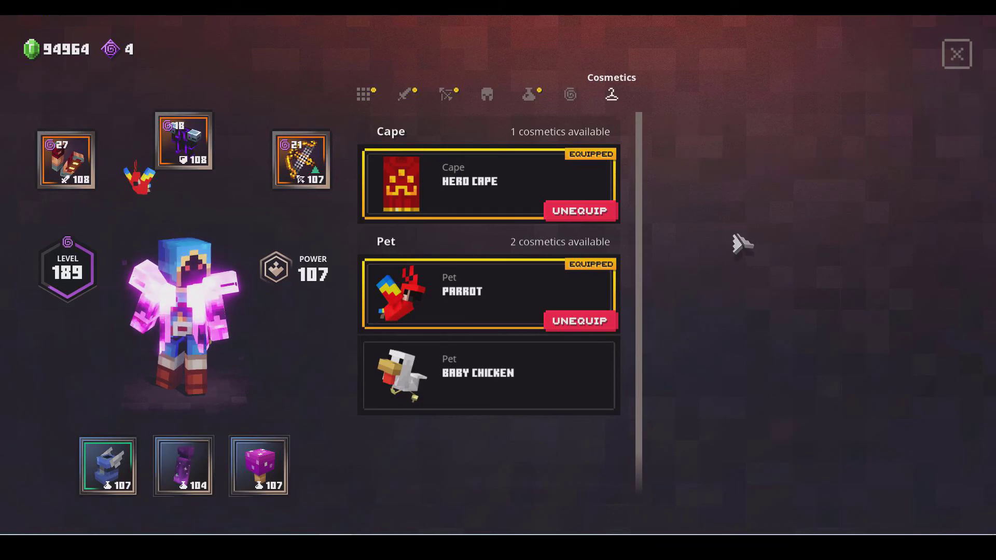
{"action": "mouse_move", "coordinate": [465, 371]}
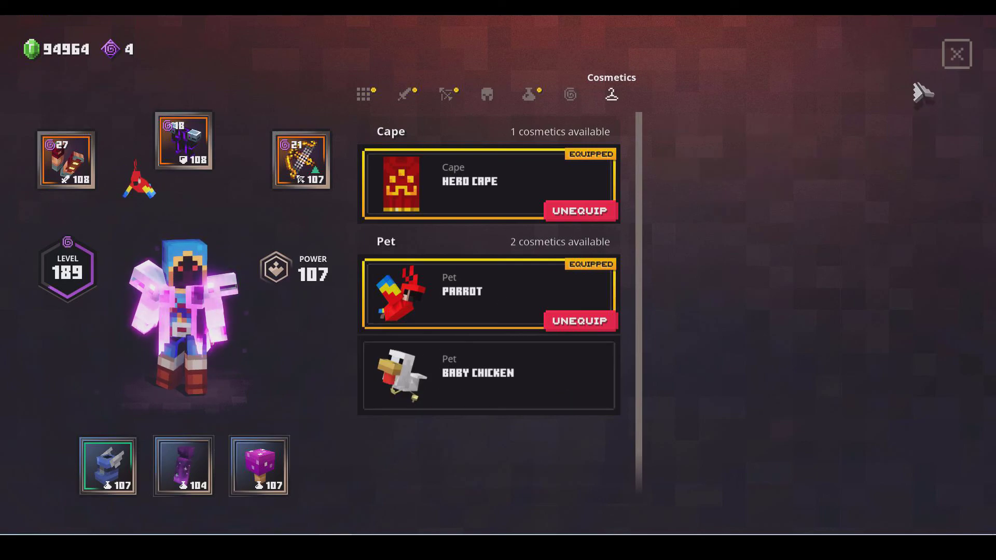
{"action": "left_click", "coordinate": [956, 53]}
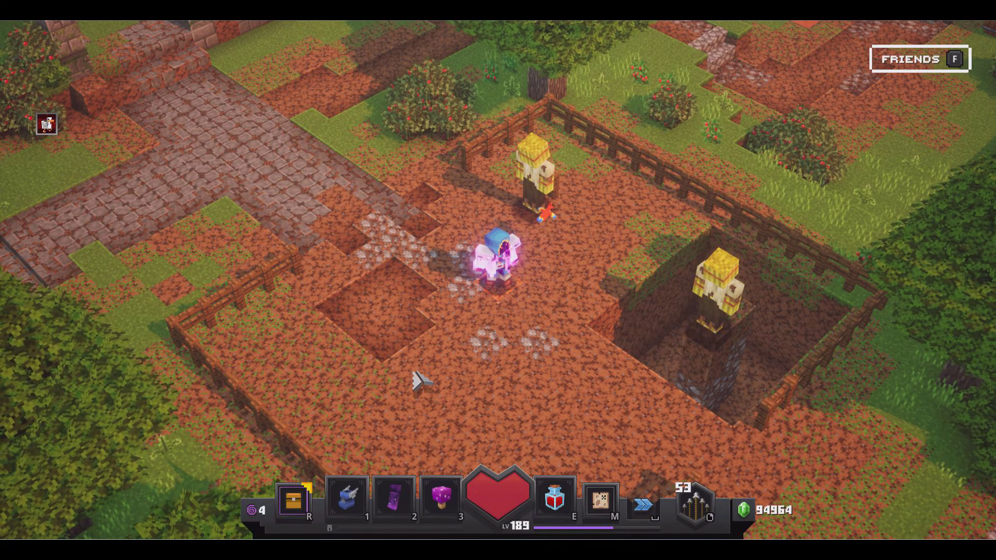
- Walk the character across the fenced training yard to the edge of the stone path
{"action": "key", "text": "w"}
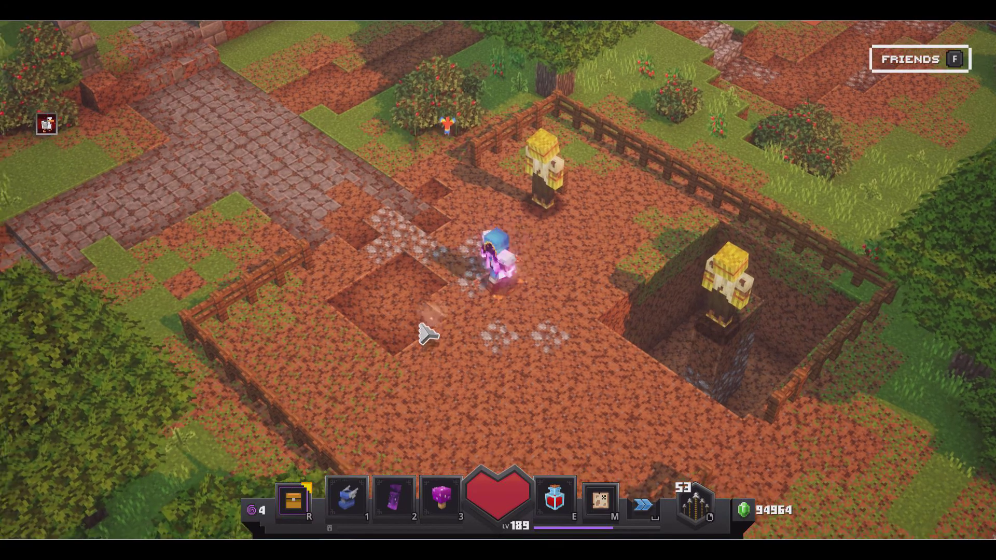
{"action": "key", "text": "a"}
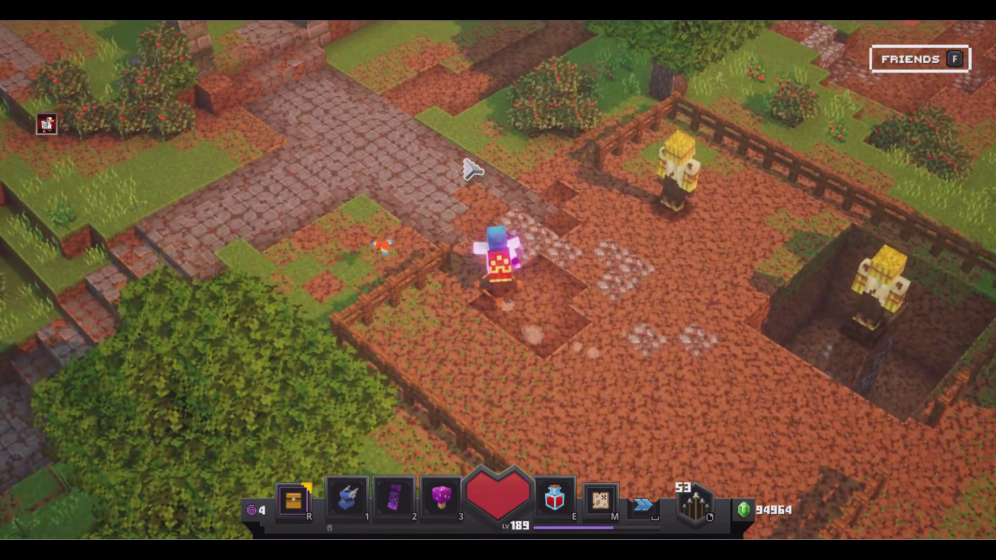
{"action": "mouse_move", "coordinate": [472, 168]}
{"action": "left_mouse_down"}
{"action": "mouse_move", "coordinate": [433, 184]}
{"action": "mouse_move", "coordinate": [429, 238]}
{"action": "mouse_move", "coordinate": [465, 380]}
{"action": "mouse_move", "coordinate": [412, 262]}
{"action": "mouse_move", "coordinate": [484, 216]}
{"action": "mouse_move", "coordinate": [582, 240]}
{"action": "mouse_move", "coordinate": [611, 313]}
{"action": "mouse_move", "coordinate": [574, 351]}
{"action": "left_mouse_up"}
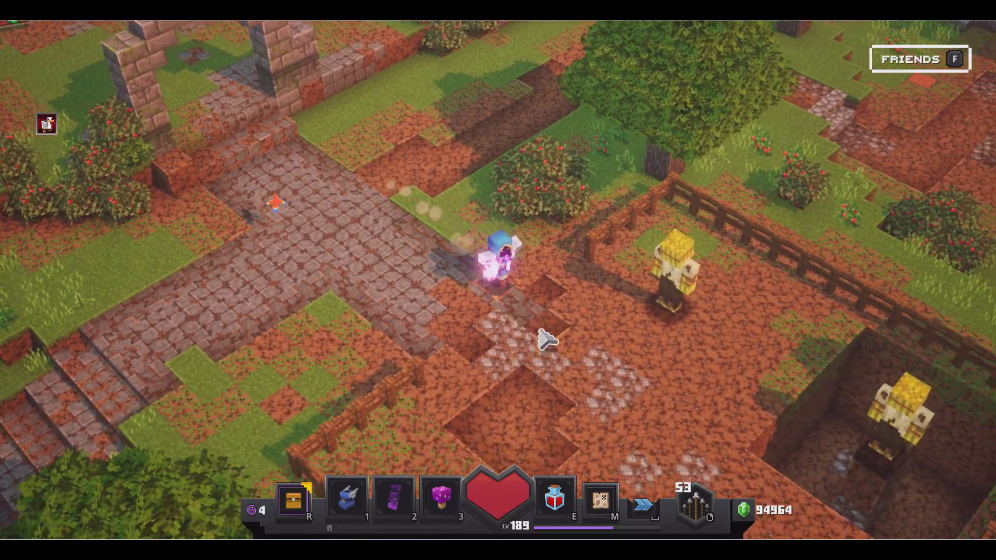